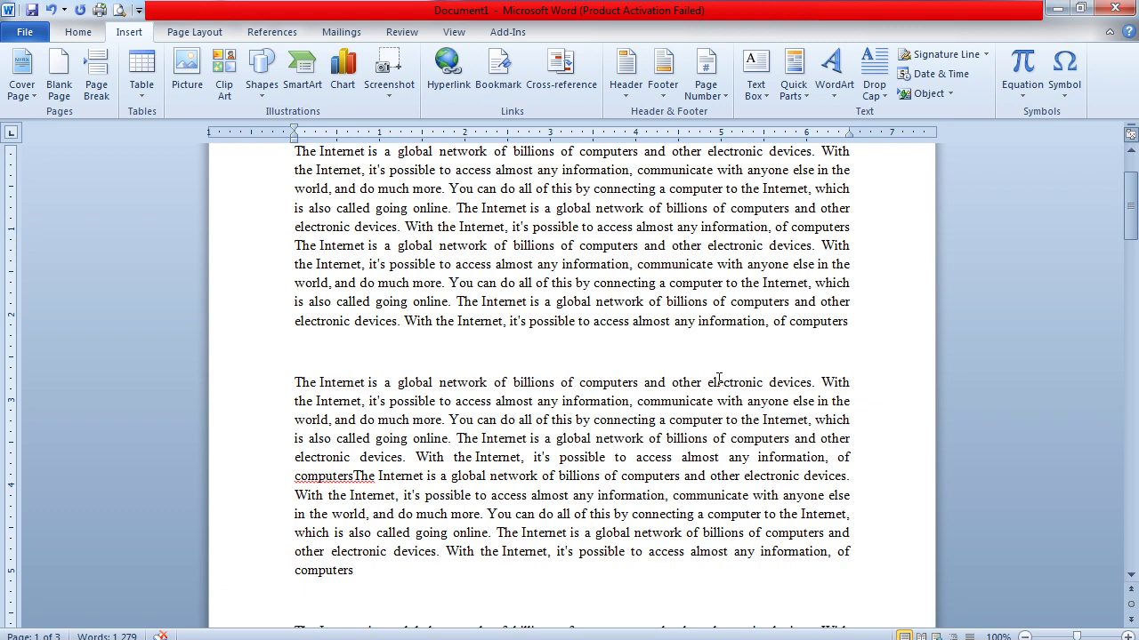
Look through the document's paragraphs from the first page down to the second page
left_click(195, 32)
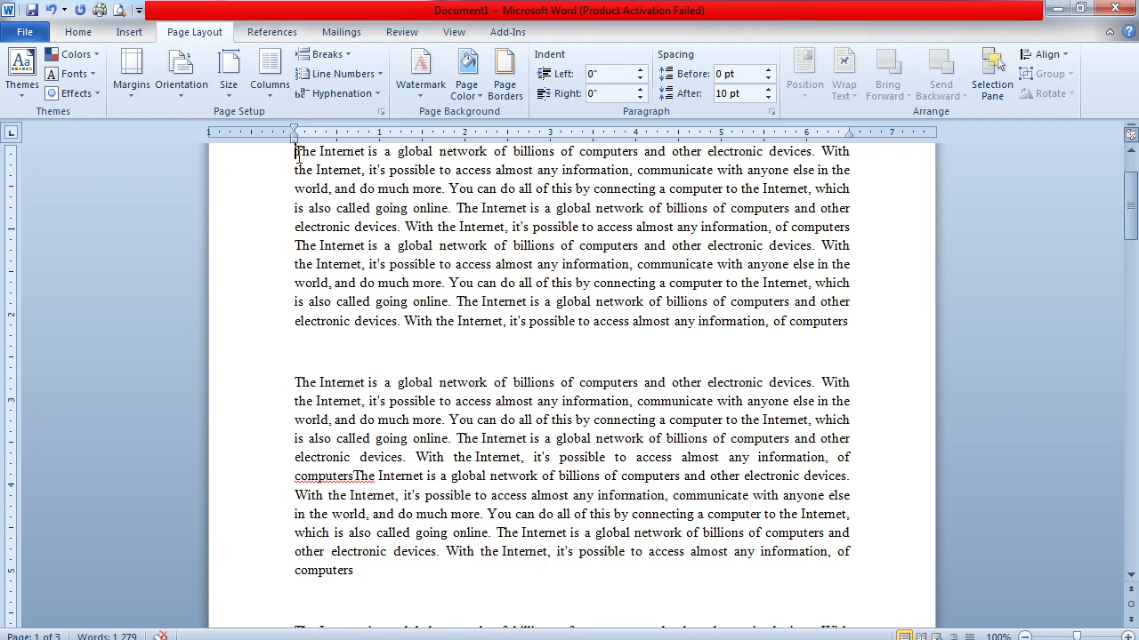
left_click_drag(294, 150, 685, 564)
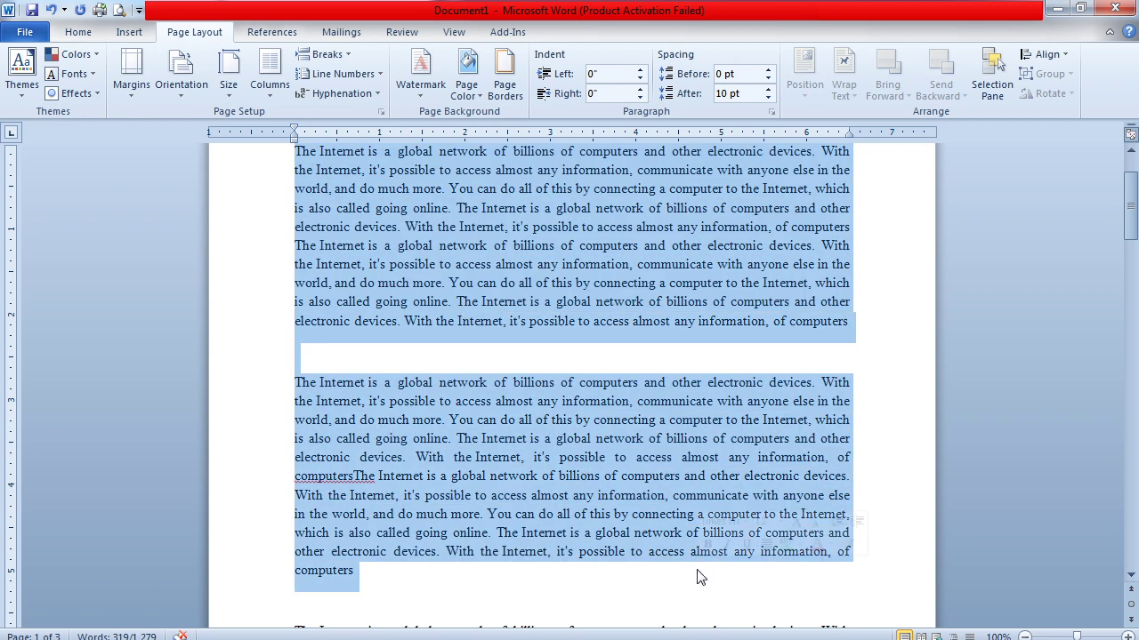
left_click(425, 585)
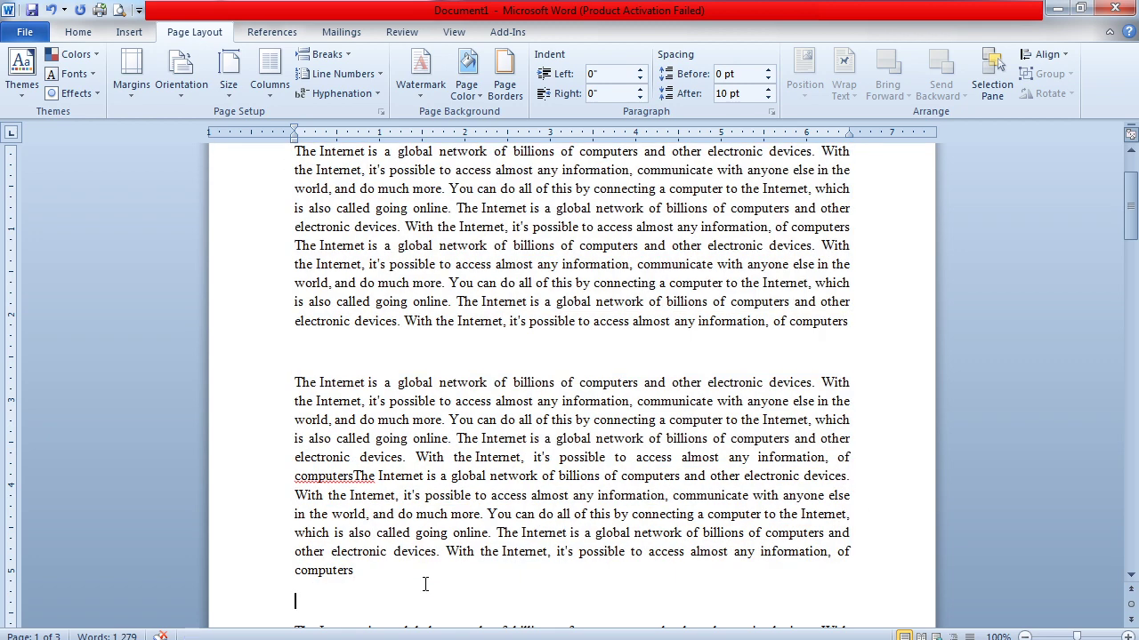
scroll(425, 584, "down", 1)
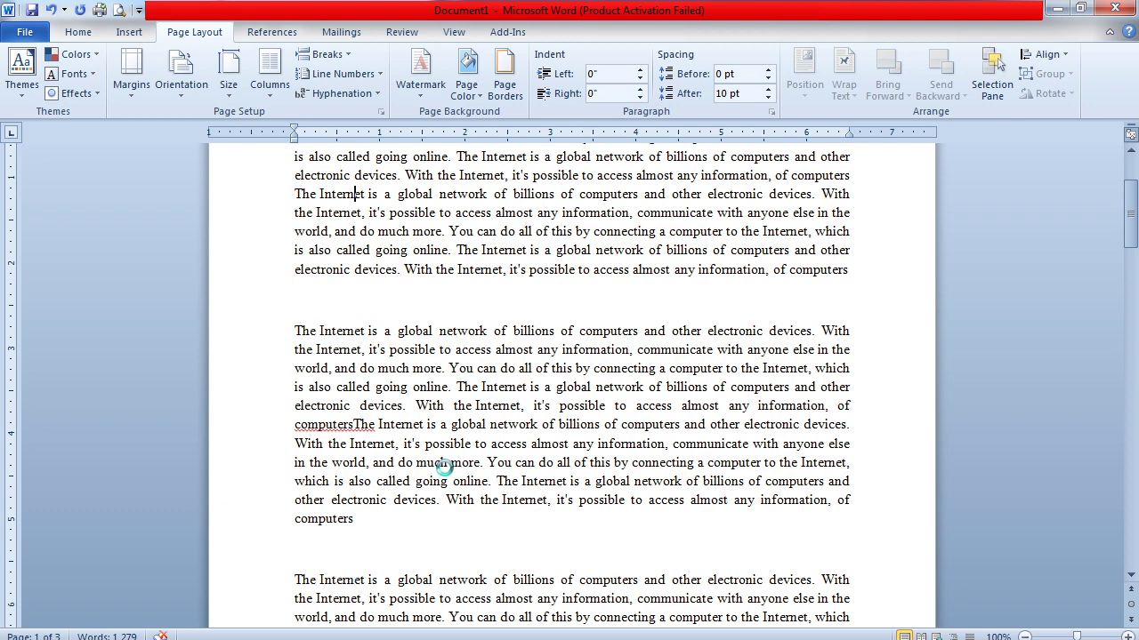
scroll(444, 466, "up", 1)
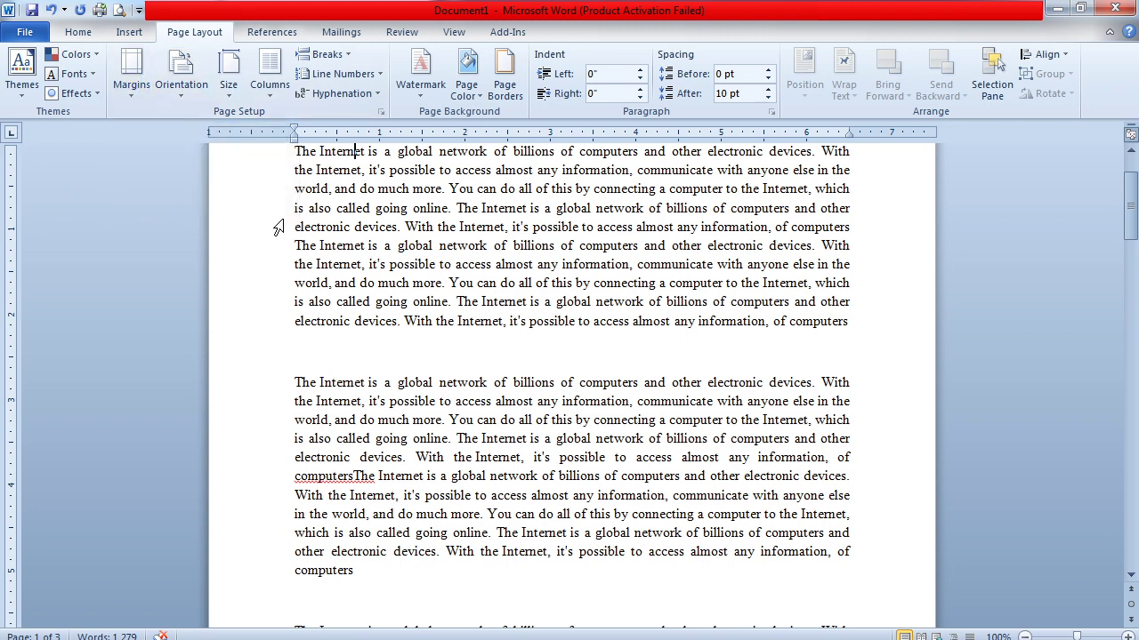
left_click(262, 268)
key("Up")
key("Down")
key("Down")
key("Down")
key("Down")
key("Down")
key("Down")
key("Down")
key("Down")
key("Down")
key("Down")
key("Down")
key("Down")
key("Down")
key("Down")
key("Down")
key("Down")
key("Down")
key("Down")
key("Down")
key("Down")
key("Down")
key("Down")
key("Down")
key("Down")
key("Down")
key("Down")
key("Down")
key("Down")
key("Down")
key("Down")
key("Down")
key("Down")
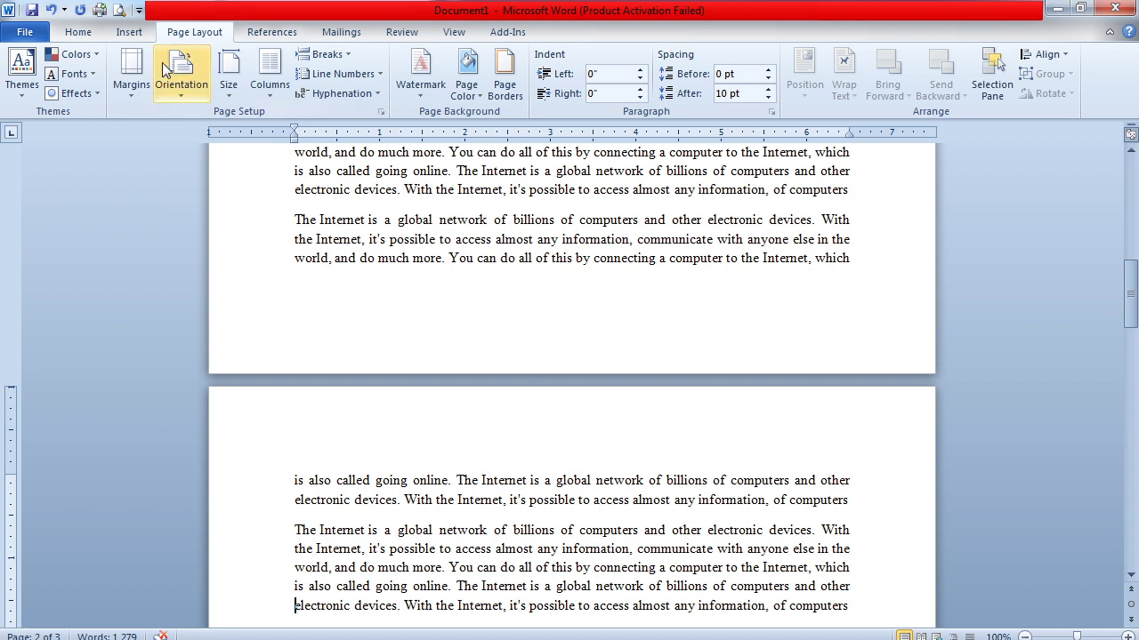
Try the Narrow and Wide margin presets on the document and return it to Normal margins
left_click(134, 89)
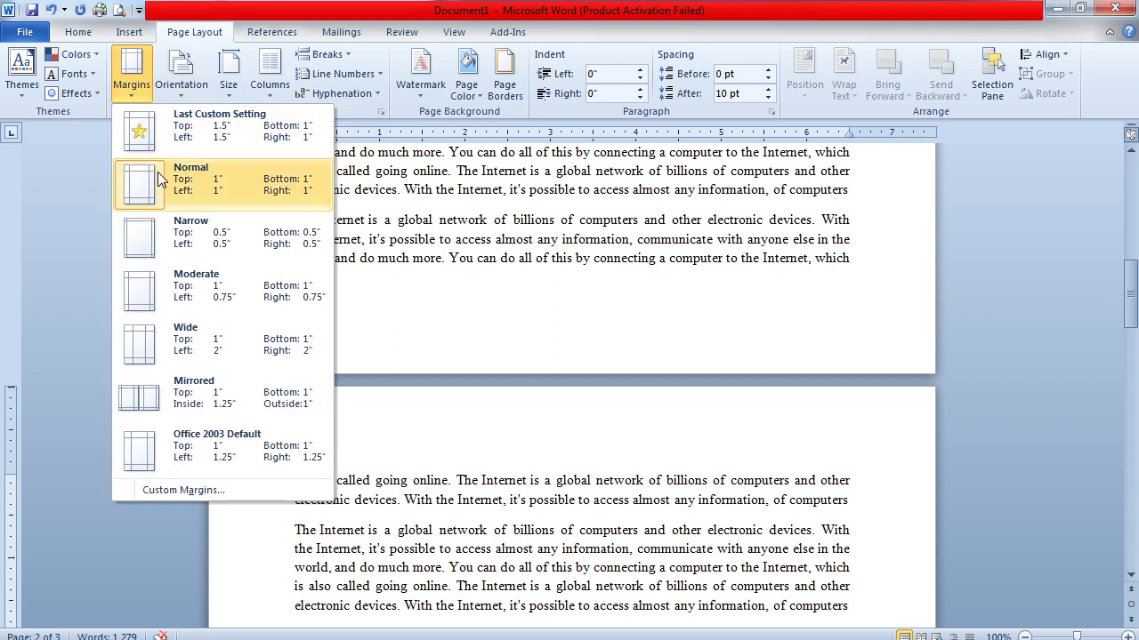
left_click(189, 235)
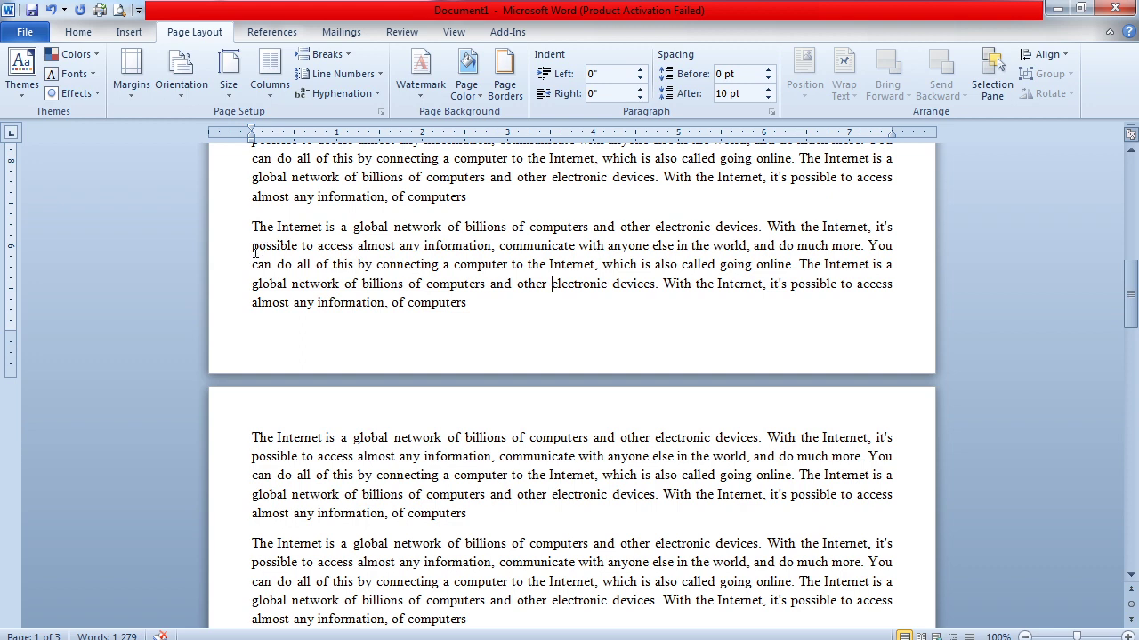
left_click(140, 85)
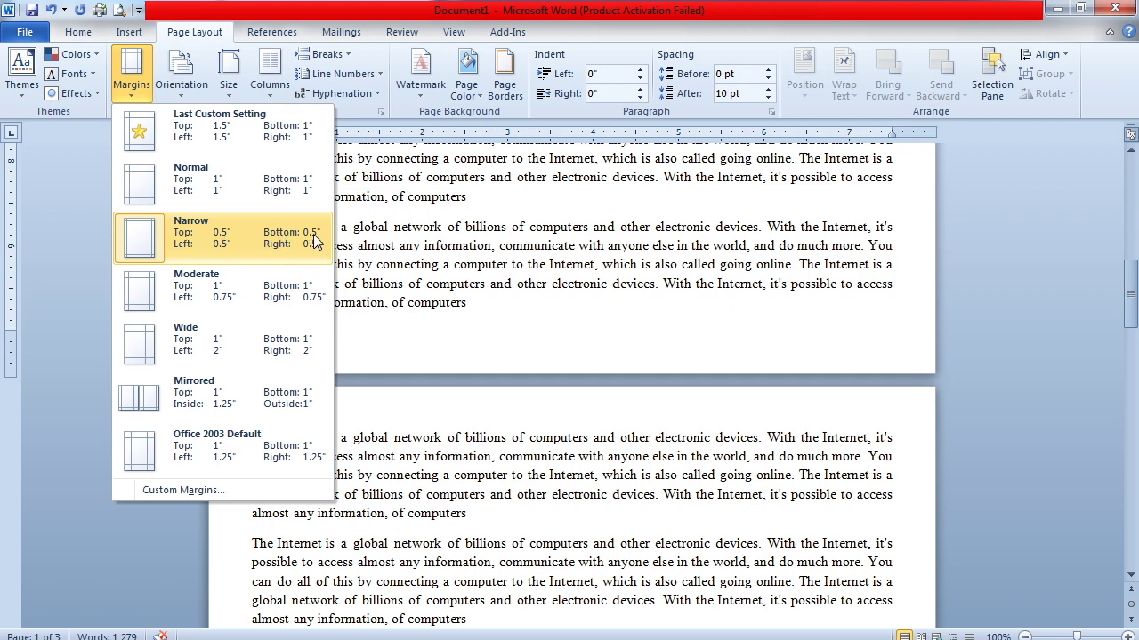
left_click(157, 334)
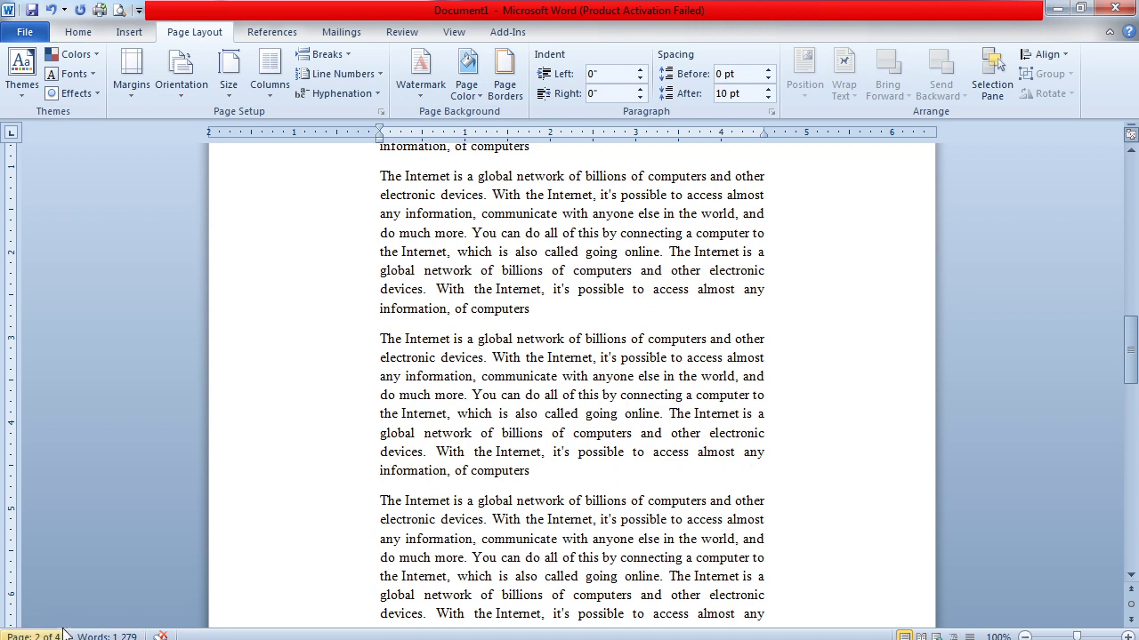
left_click(137, 92)
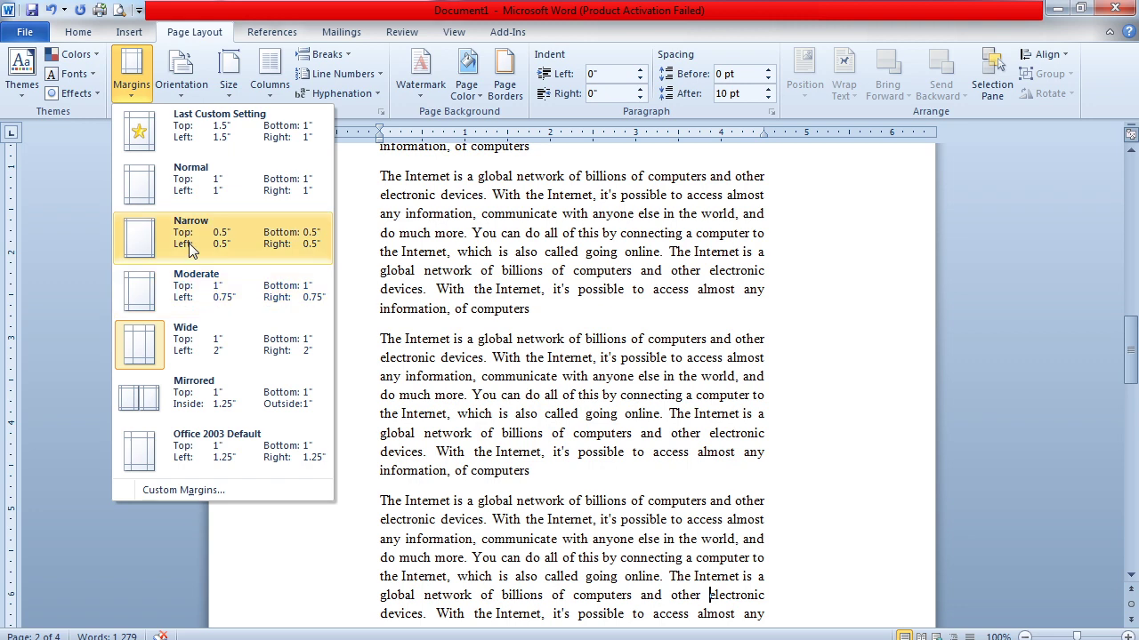
left_click(204, 196)
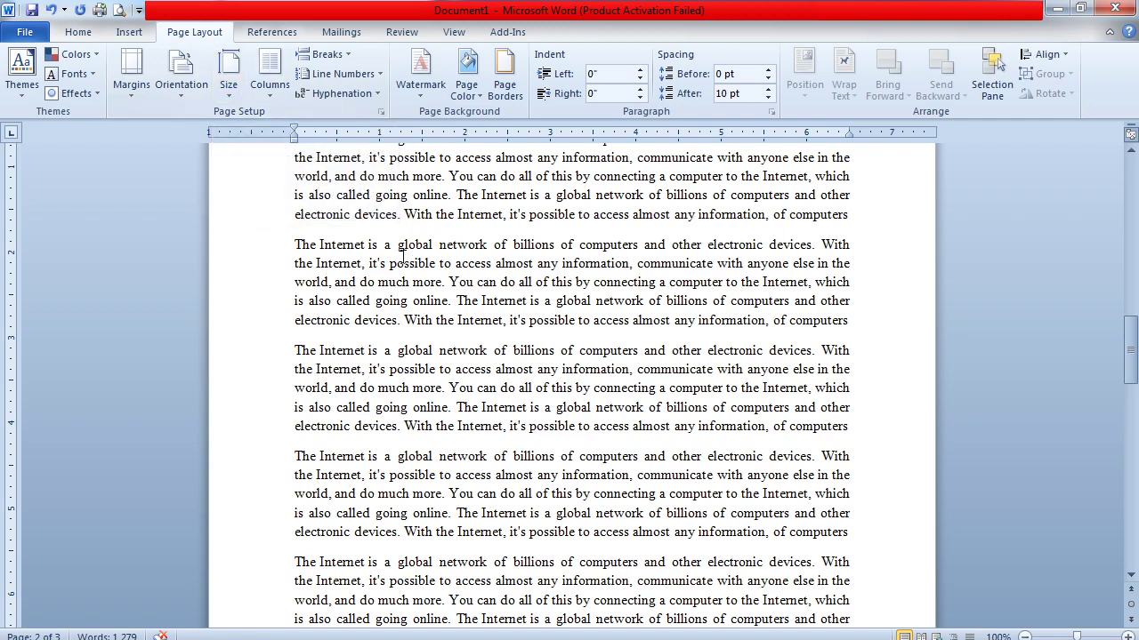
Set the document's paper size to A4
left_click(237, 84)
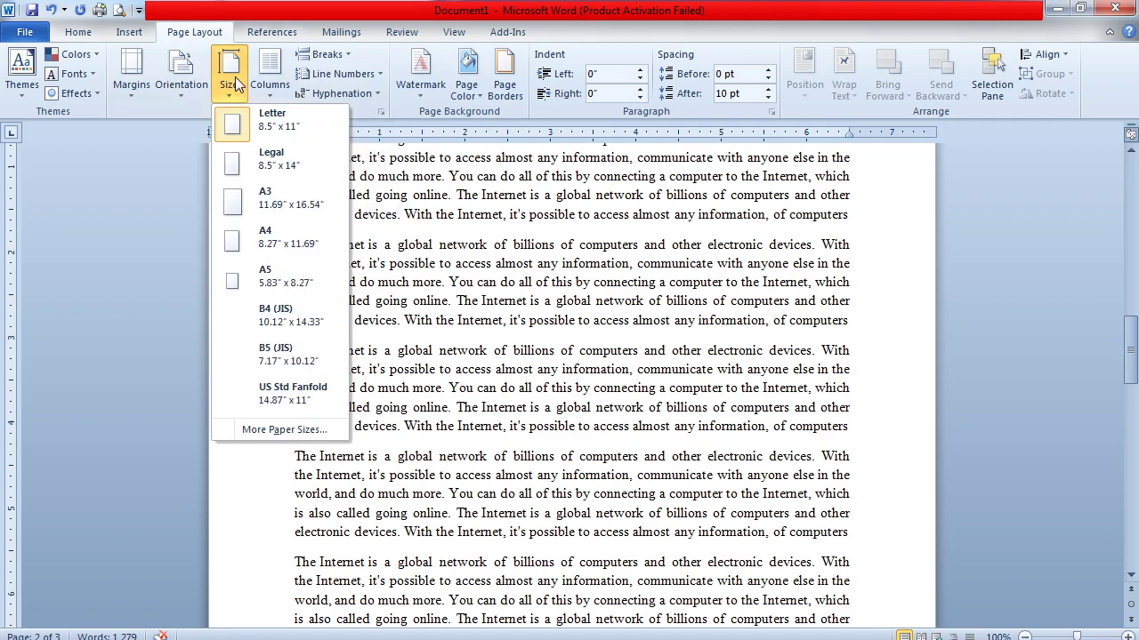
left_click(261, 125)
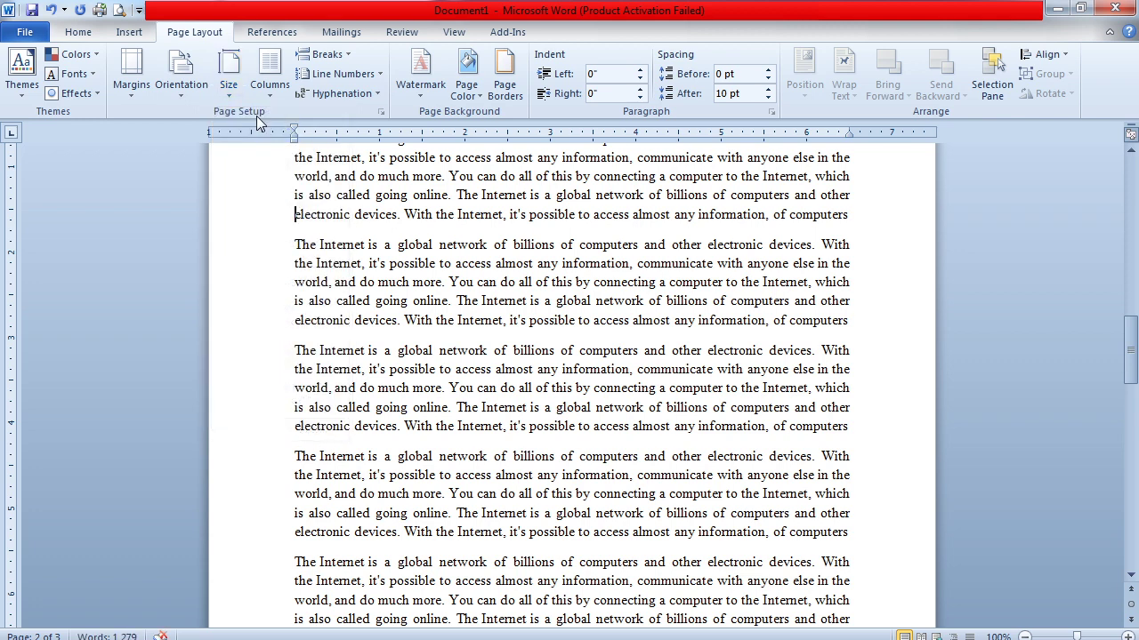
left_click(233, 80)
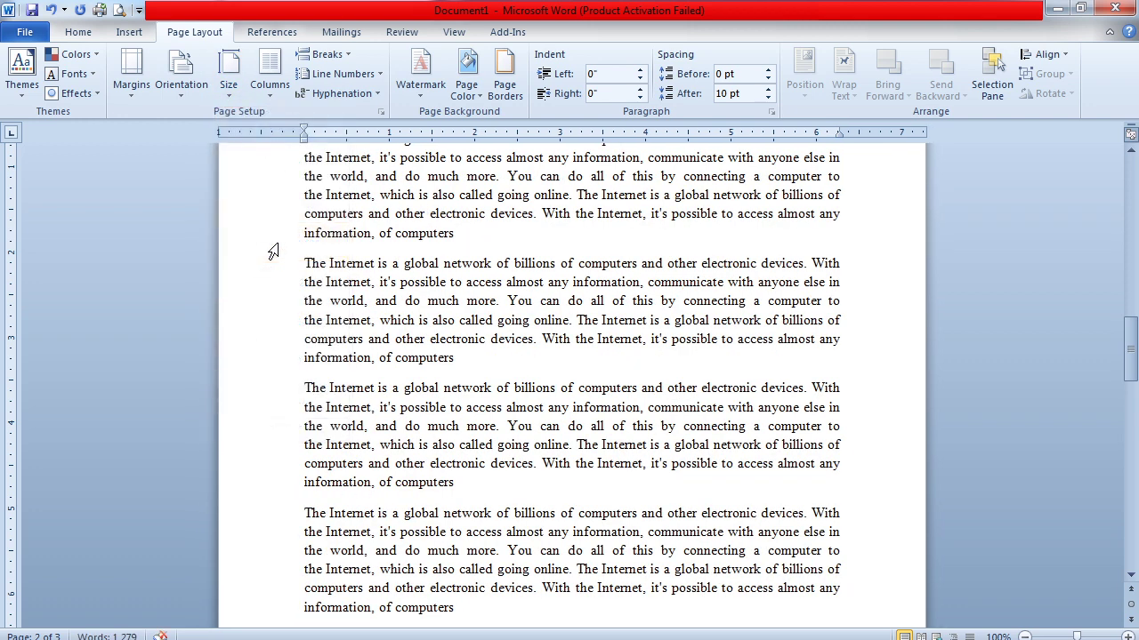
Try the A3 paper size on the document and return it to A4
left_click(229, 73)
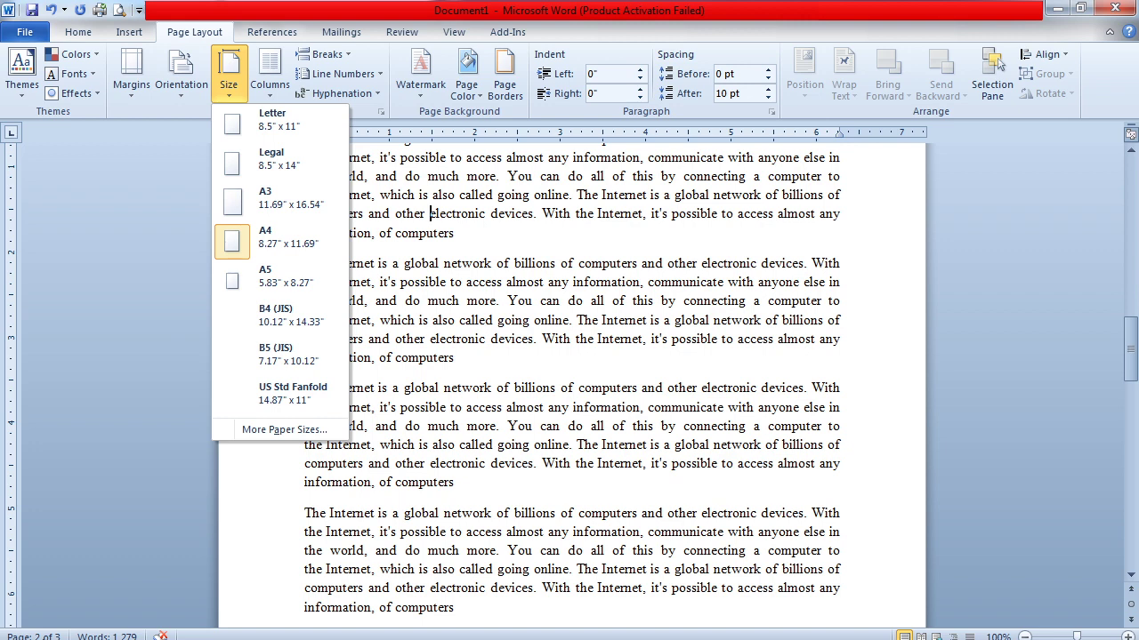
left_click(283, 198)
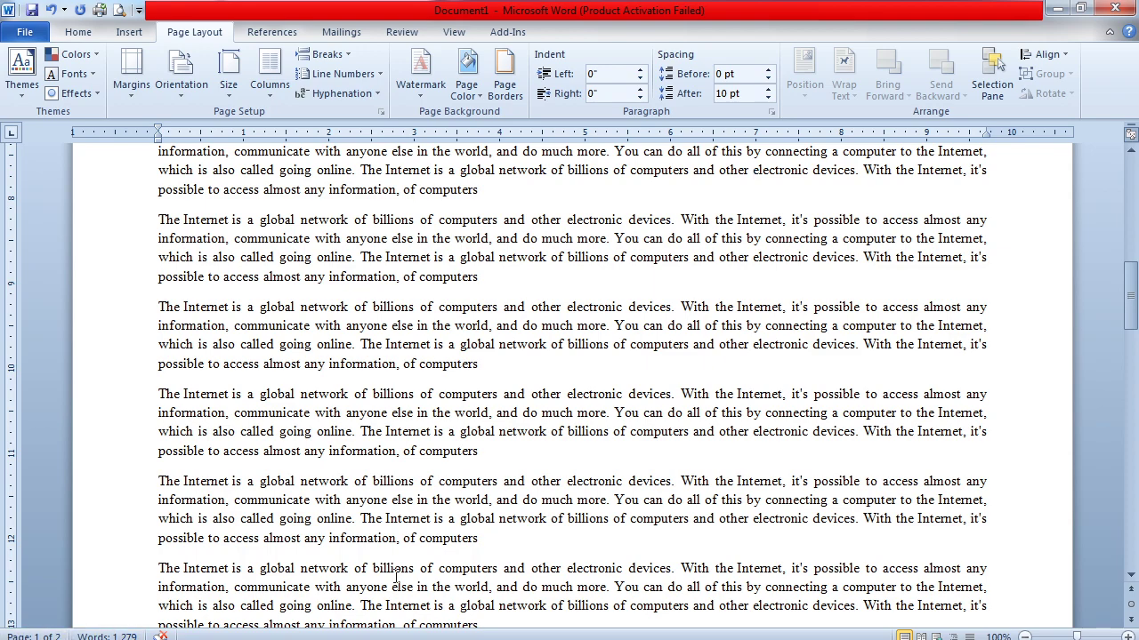
left_click(548, 450)
key("Up")
key("ctrl+z")
key("ctrl+z")
key("ctrl+z")
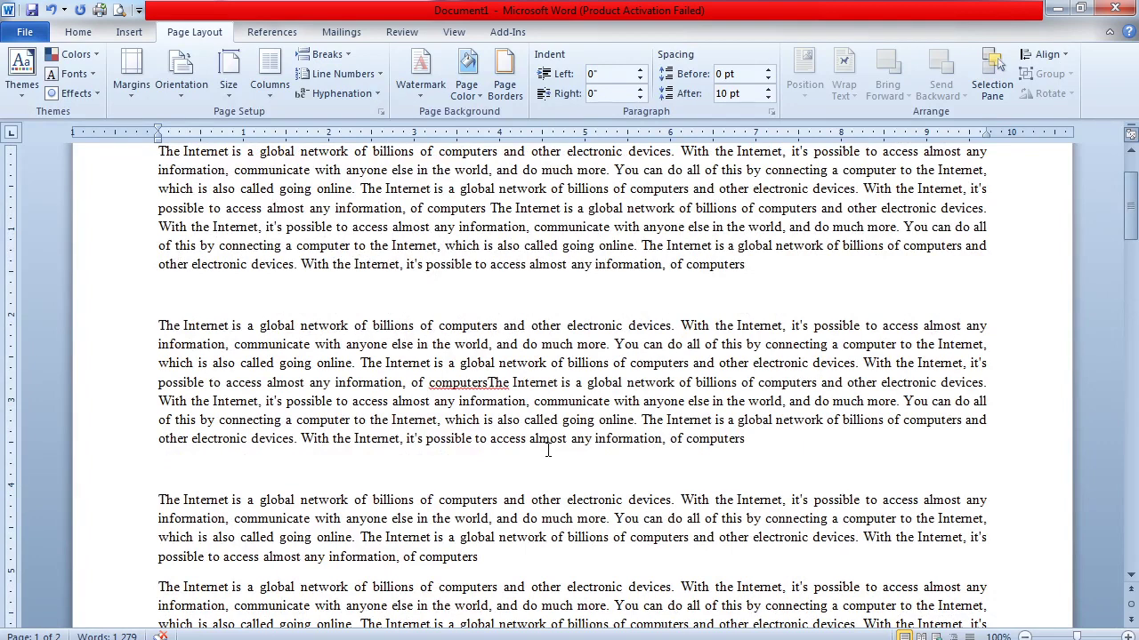
left_click(225, 82)
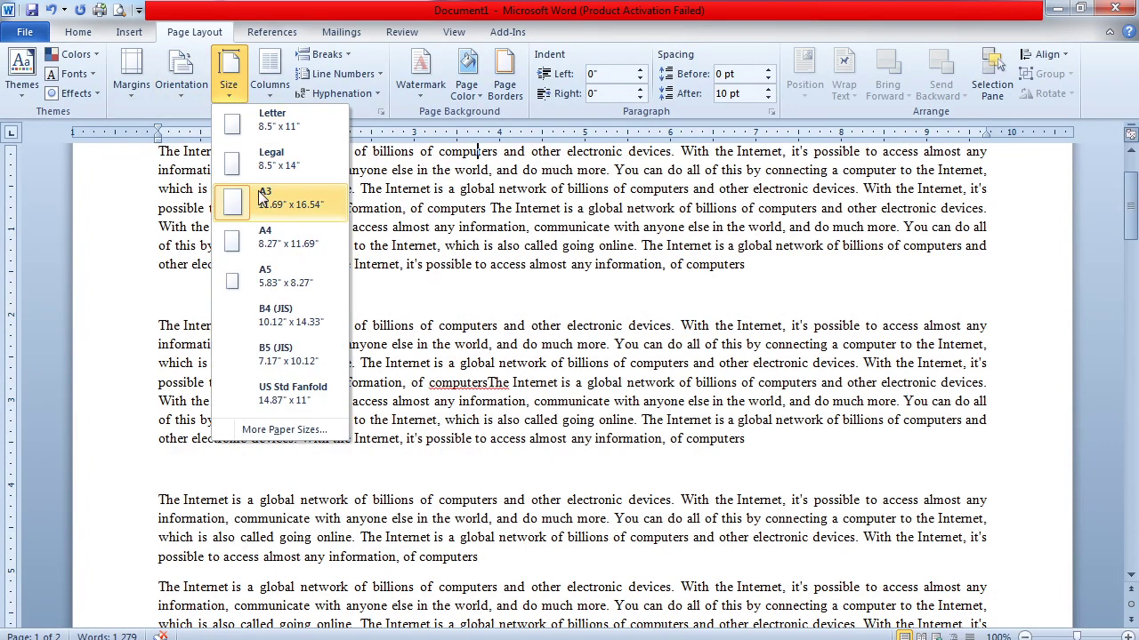
left_click(270, 252)
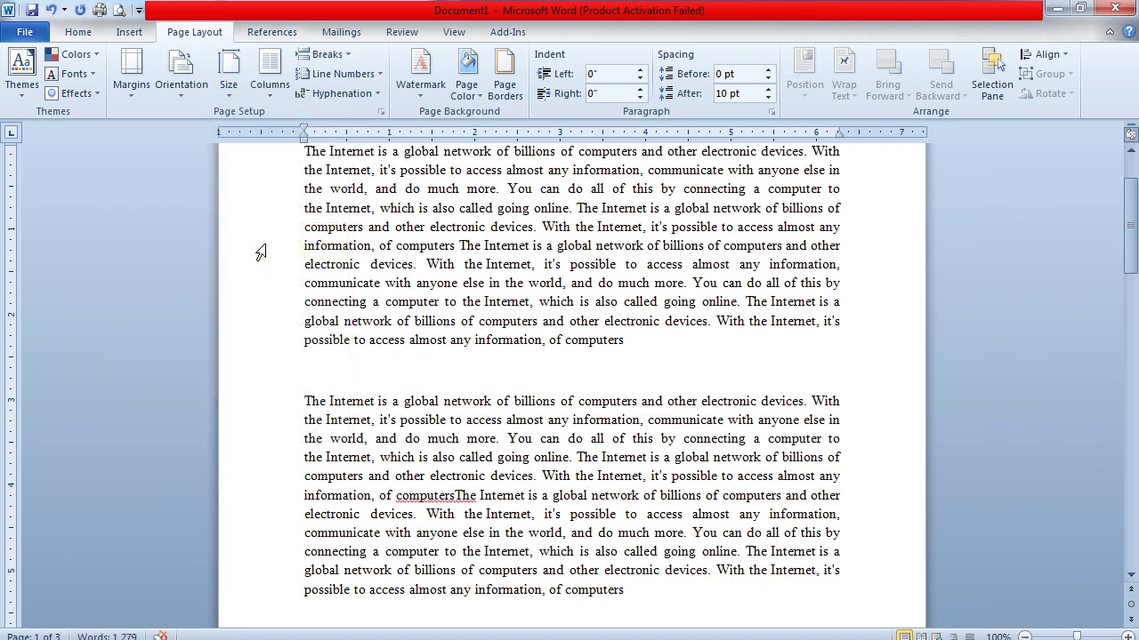
left_click(228, 90)
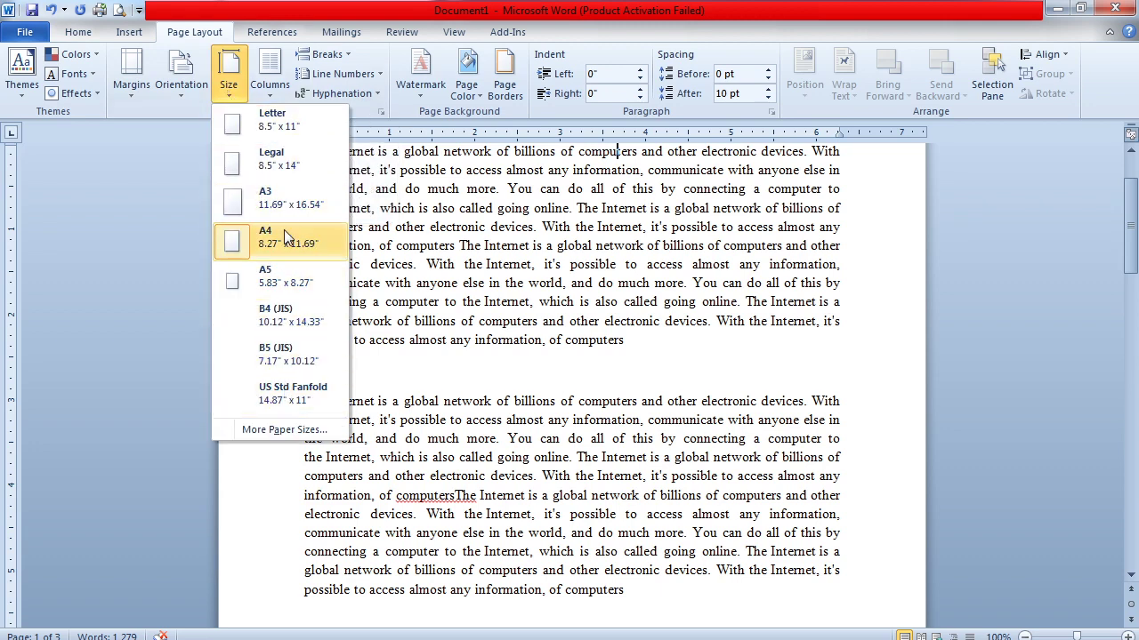
Switch the page orientation to Landscape and return it to Portrait
left_click(184, 89)
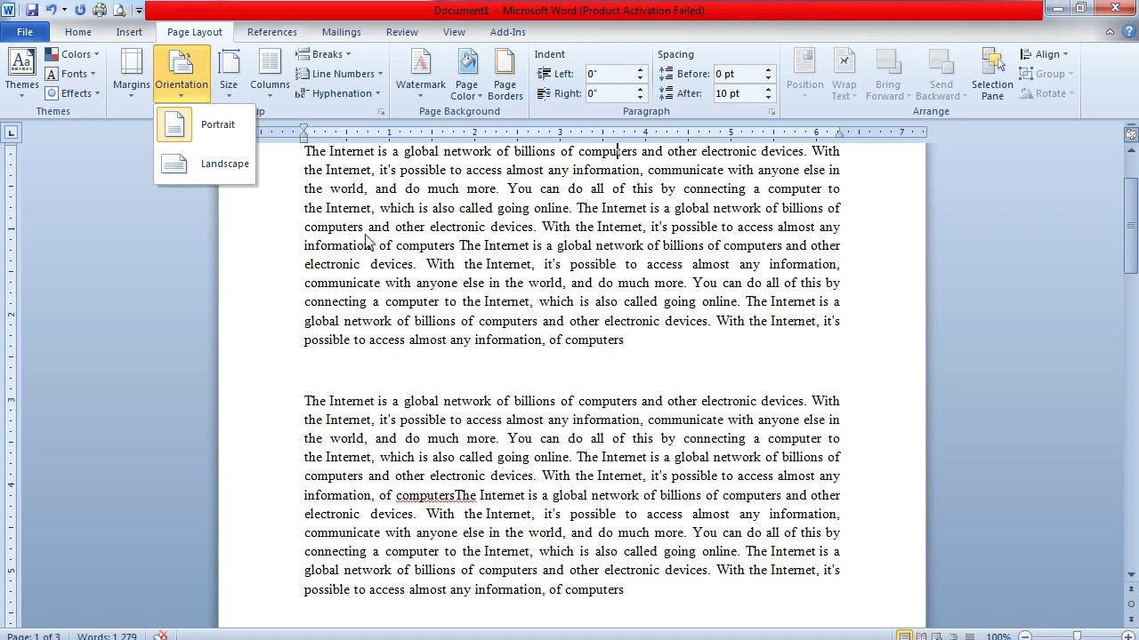
left_click(224, 165)
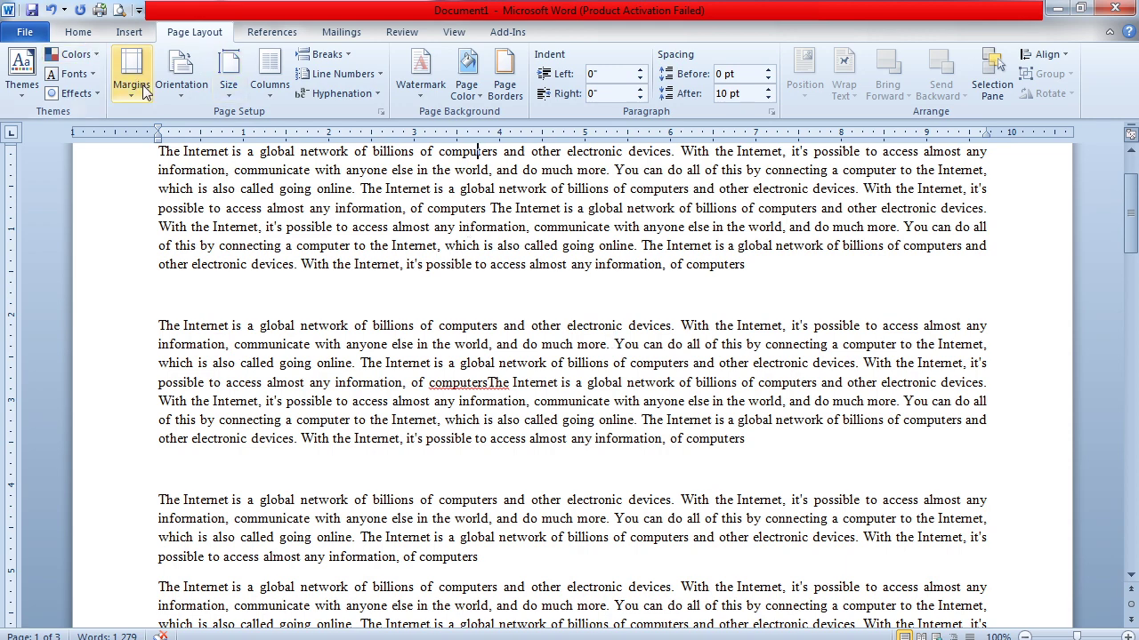
left_click(182, 89)
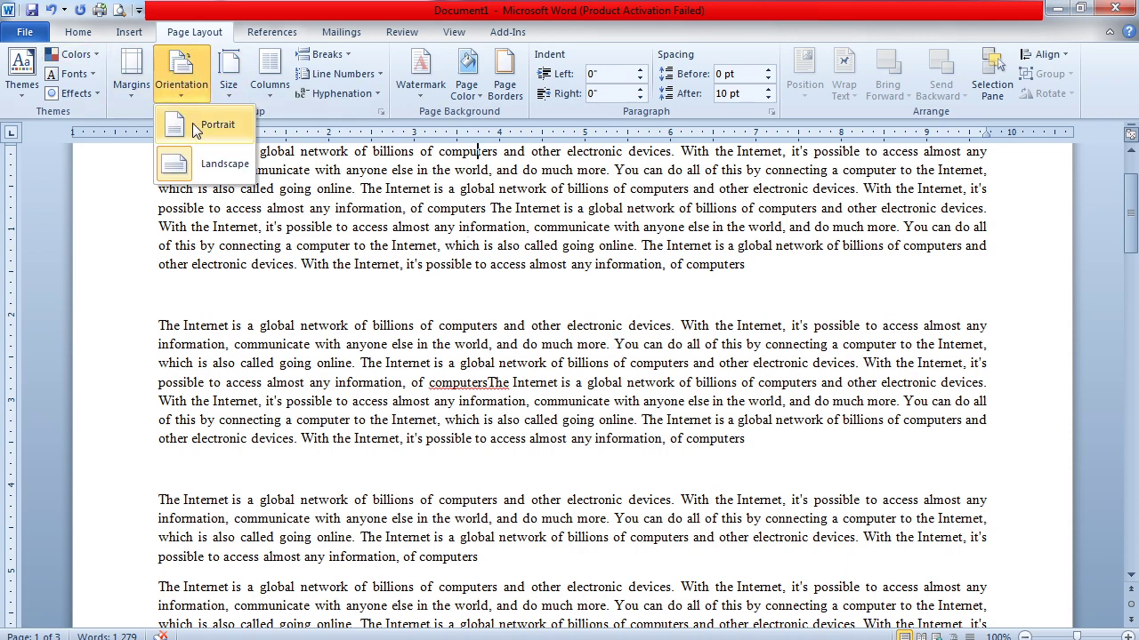
left_click(194, 125)
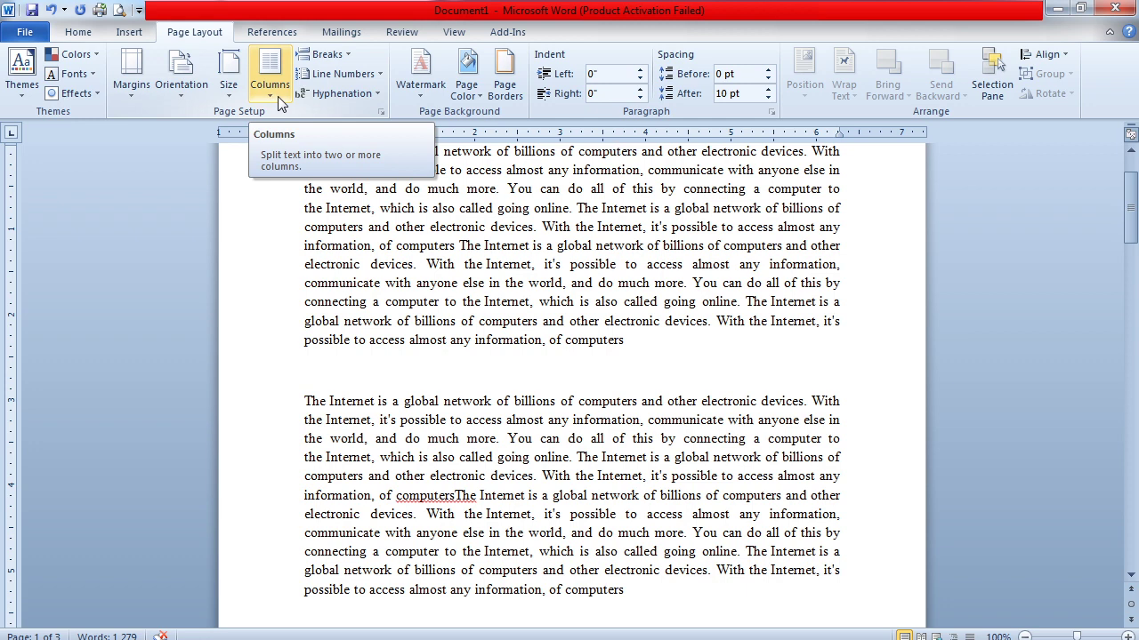
Split the first text block on page one into three columns and clear the text selection
left_click(650, 346)
key("Up")
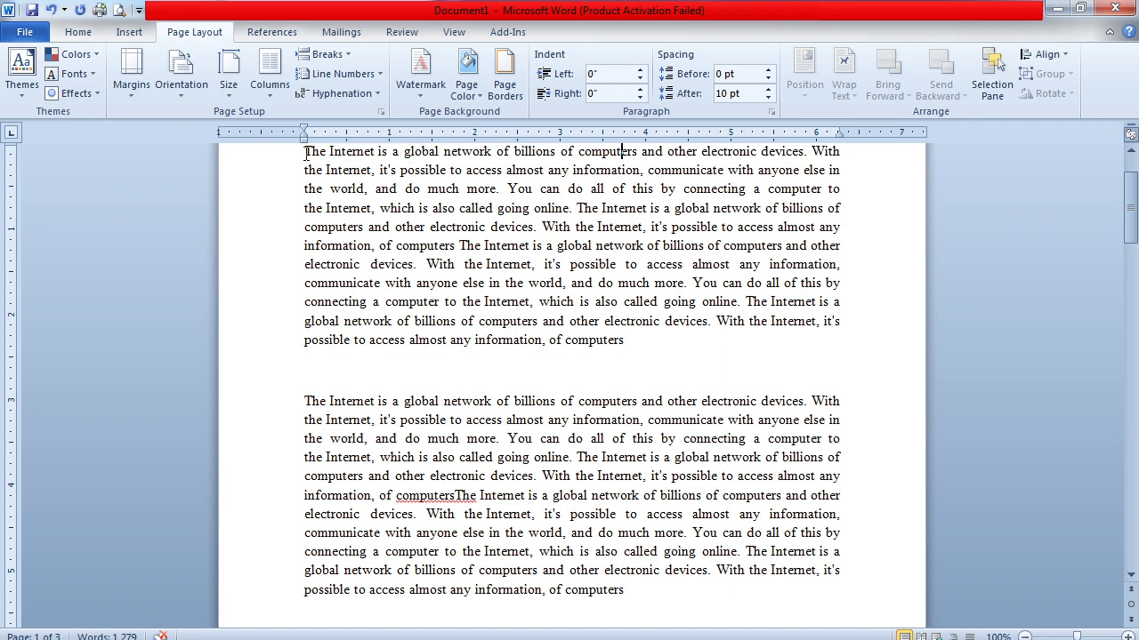
left_click_drag(304, 152, 662, 350)
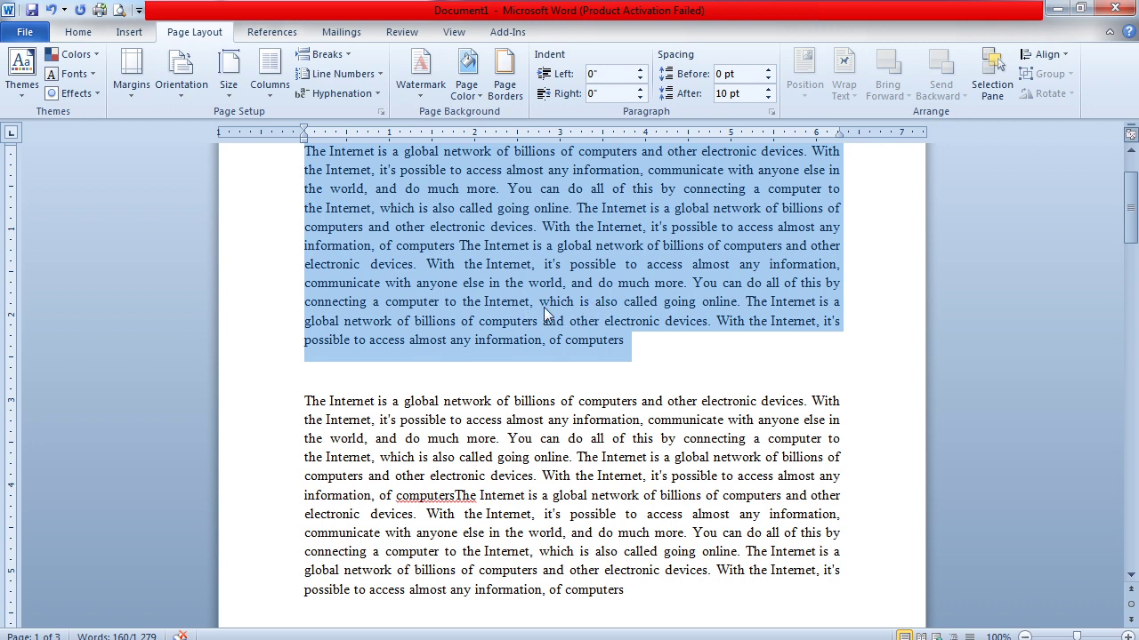
left_click(270, 78)
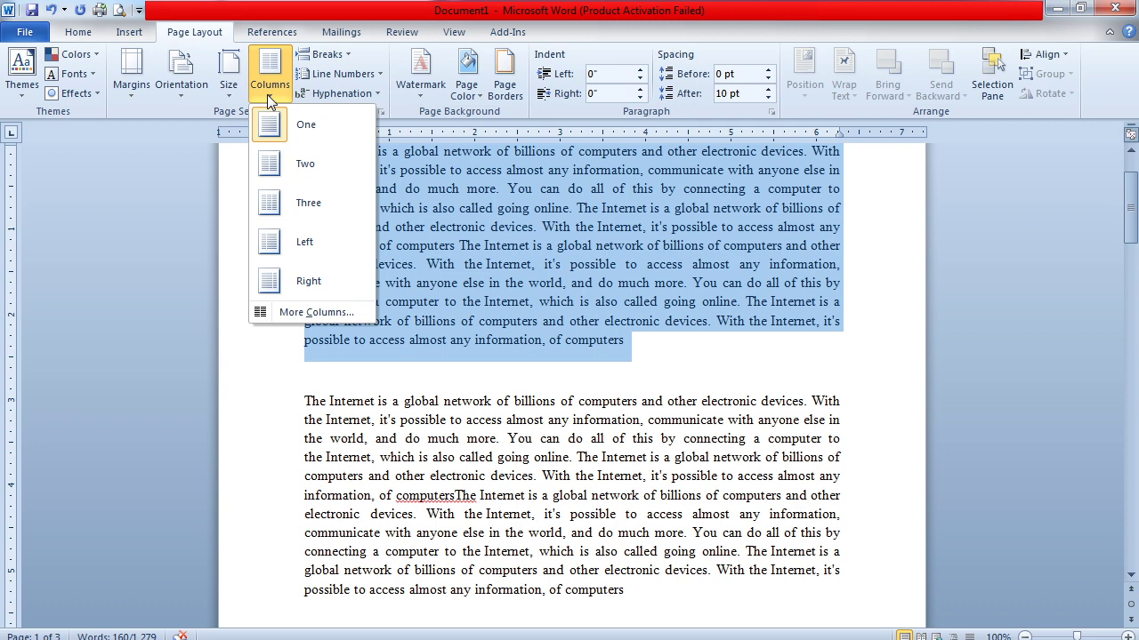
left_click(301, 216)
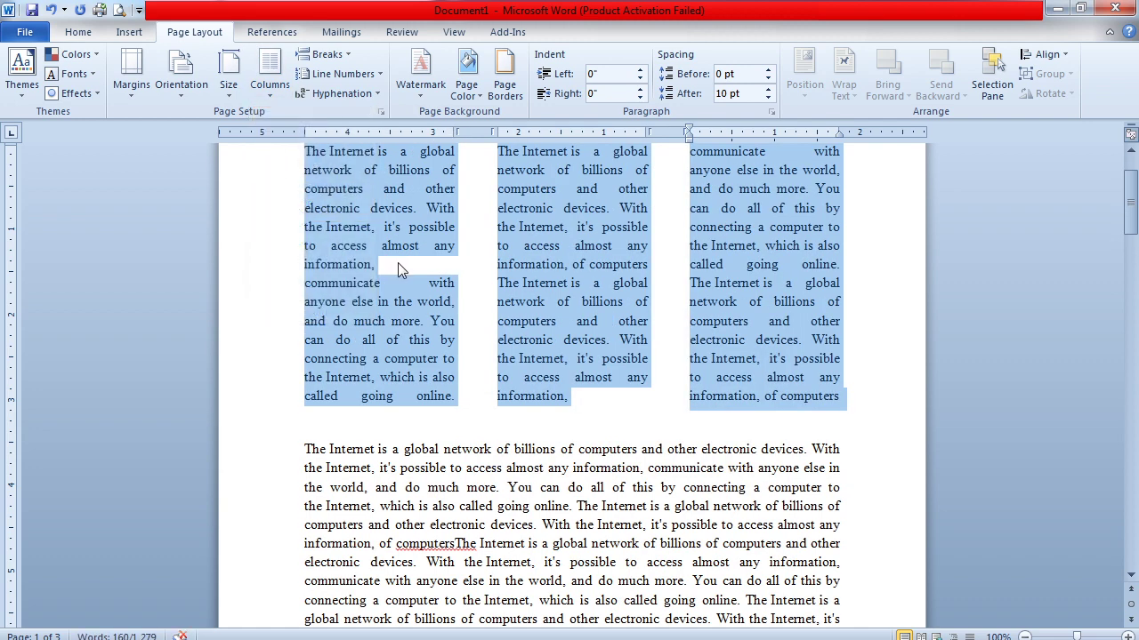
left_click(477, 288)
key("Up")
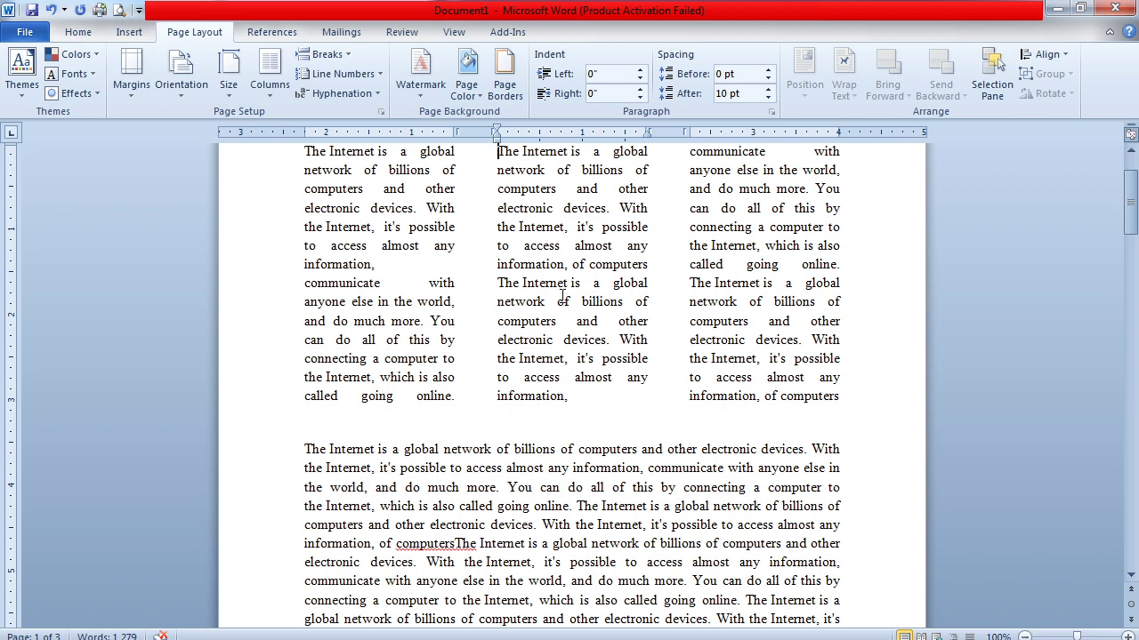
key("alt+Down")
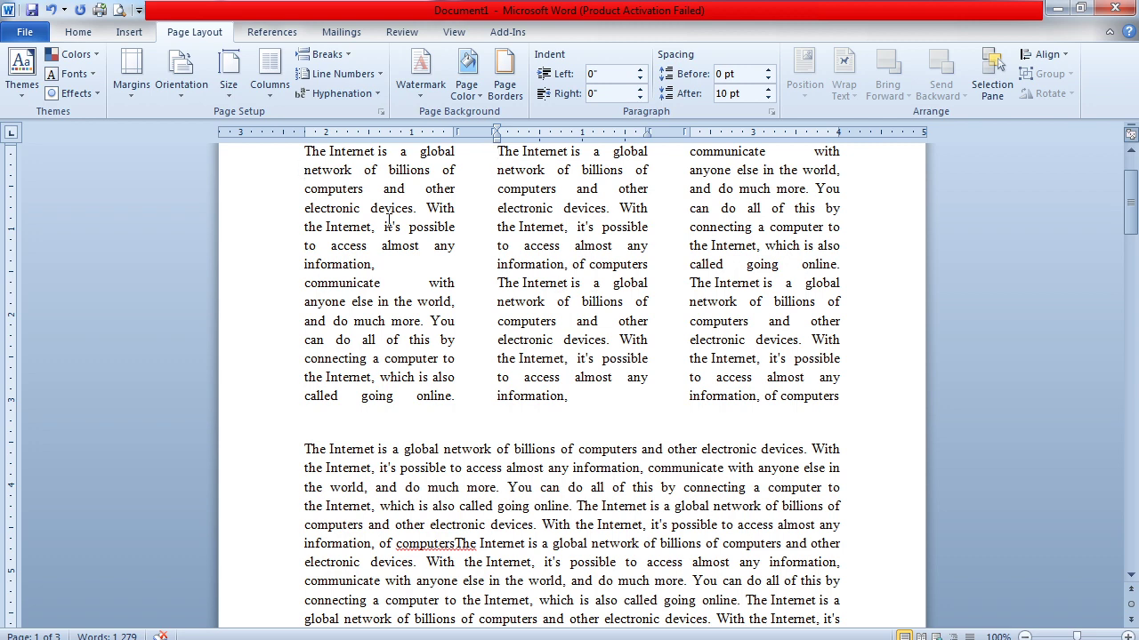
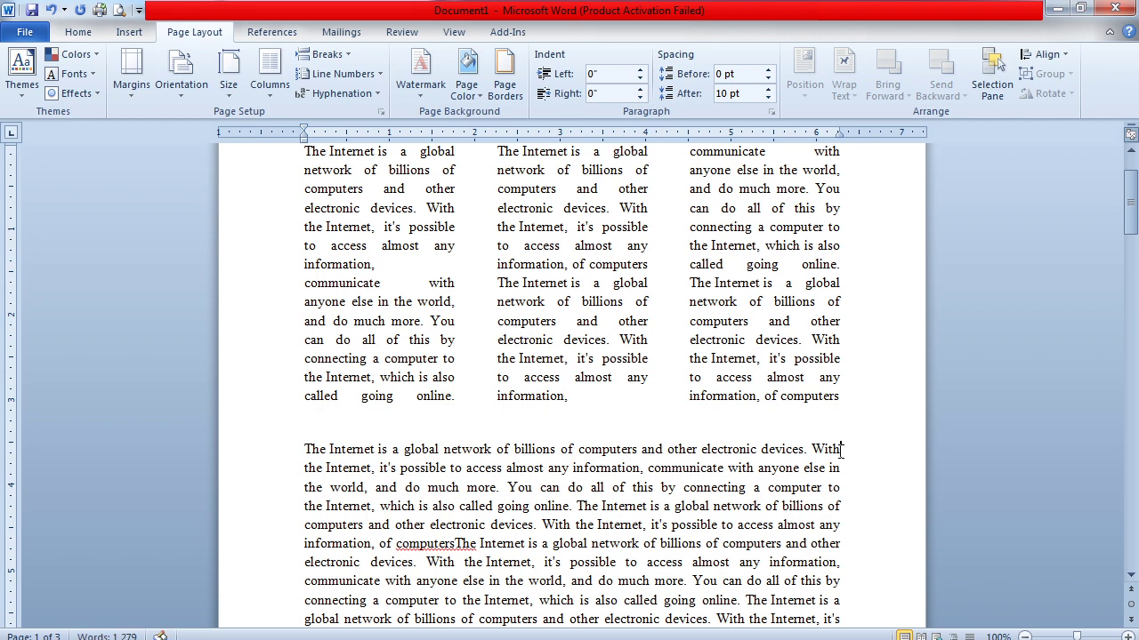
Replace the word "With" ending the first line below the three-column text with "Communication"
key("BackSpace")
key("BackSpace")
key("BackSpace")
key("BackSpace")
type("ces. Comm")
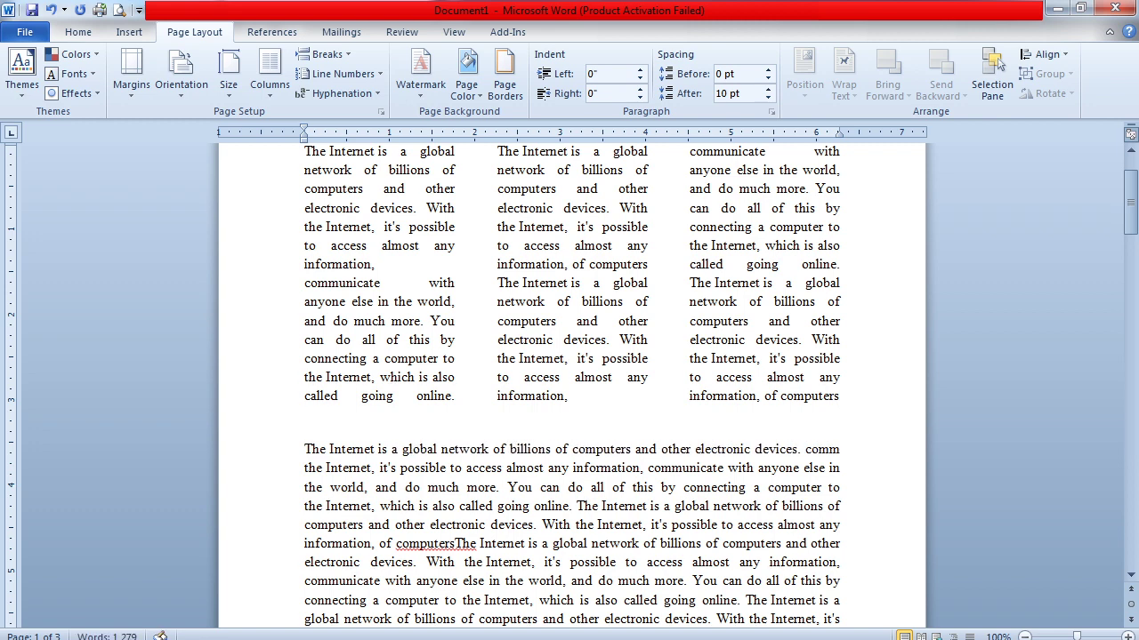
type("unication  the Internet, it's possible to access almost any information, communicate")
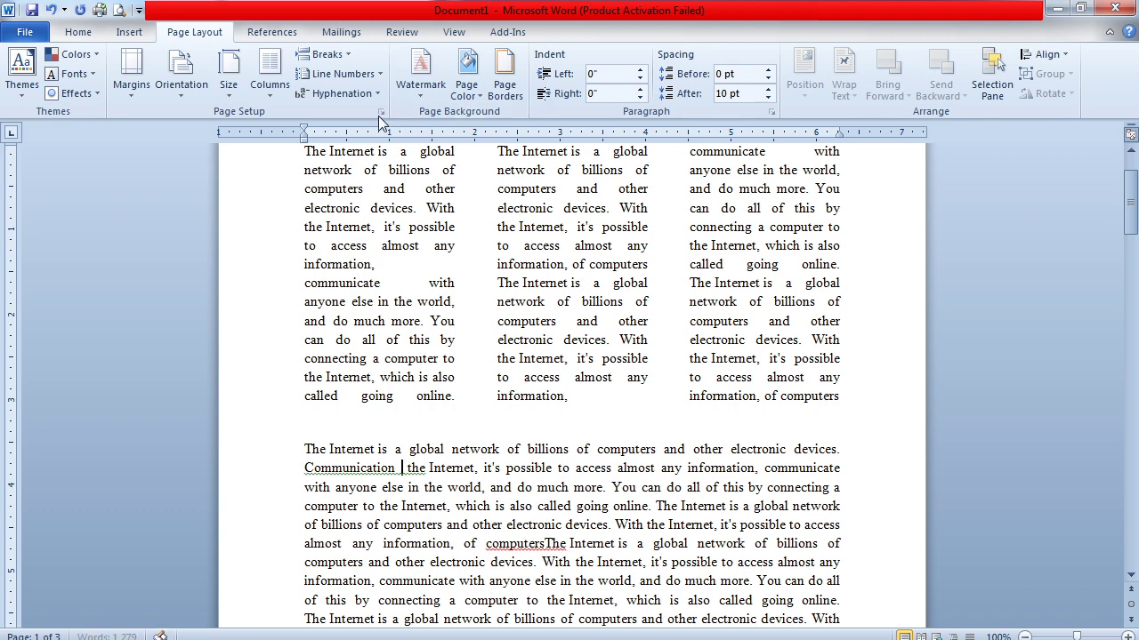
Try automatic hyphenation on the document and return the hyphenation setting to None
left_click(340, 94)
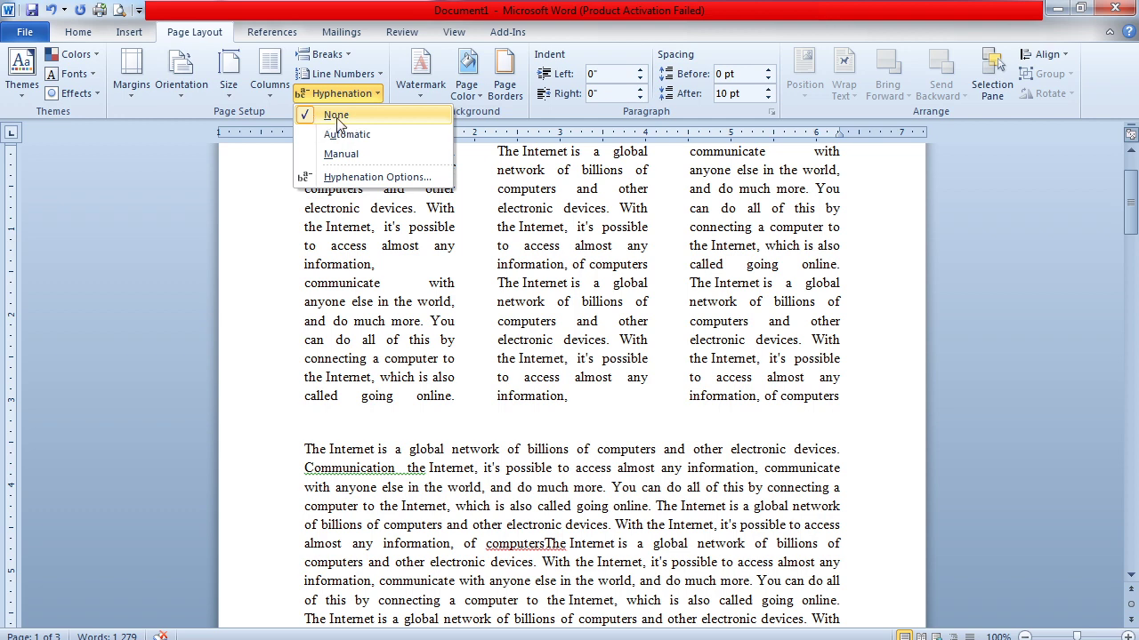
left_click(346, 134)
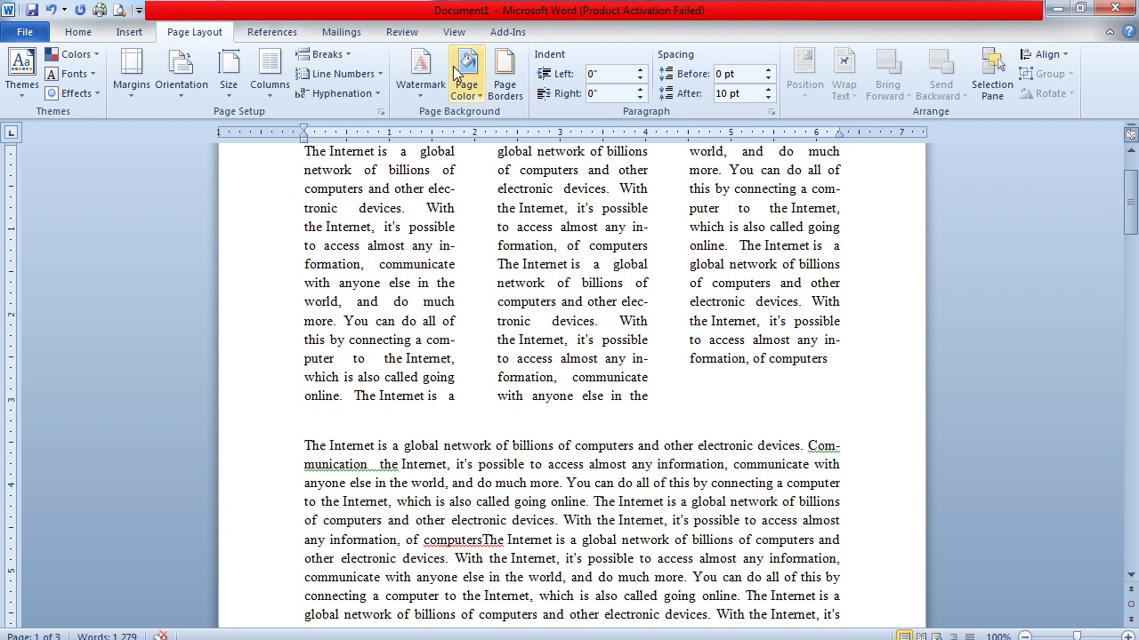
left_click(336, 96)
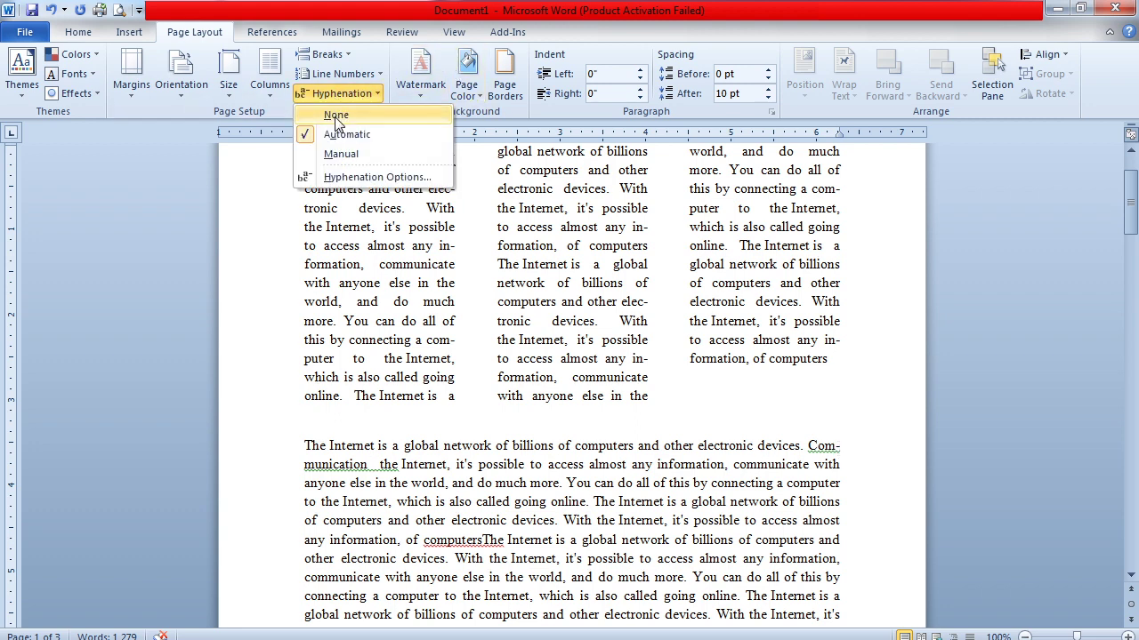
left_click(334, 116)
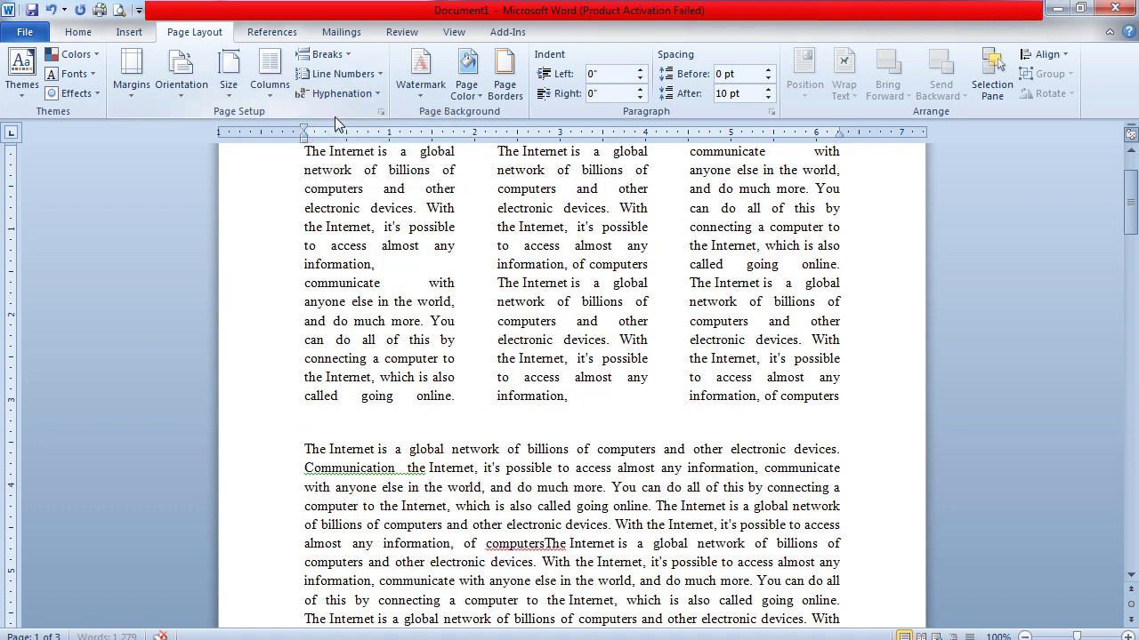
Set the document's hyphenation to Automatic so long words break at the line ends
left_click(365, 96)
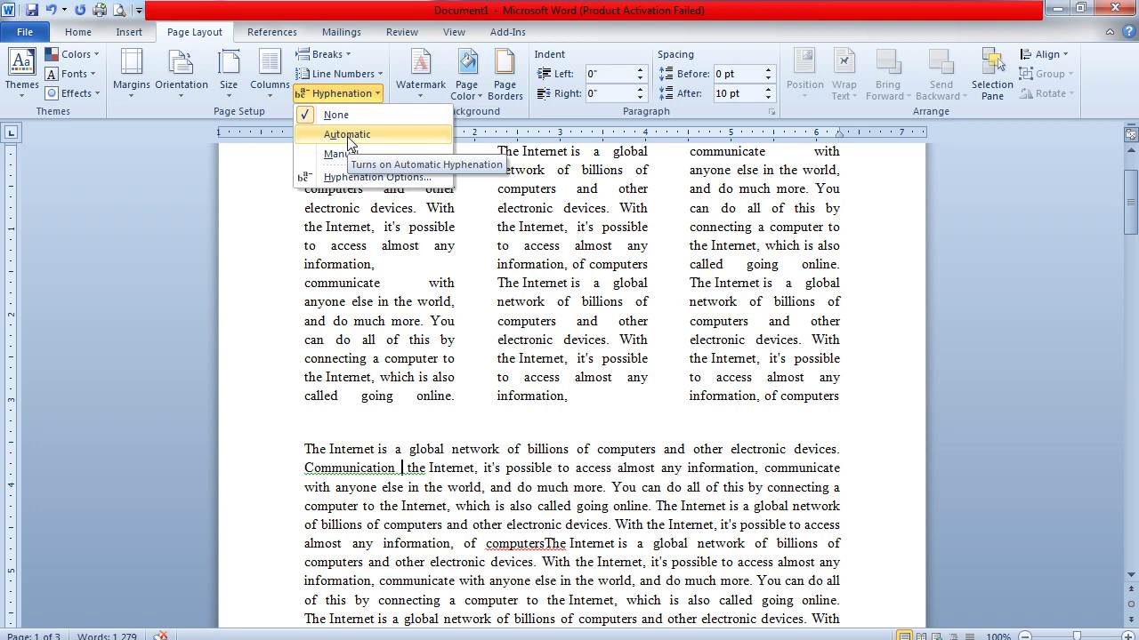
left_click(350, 139)
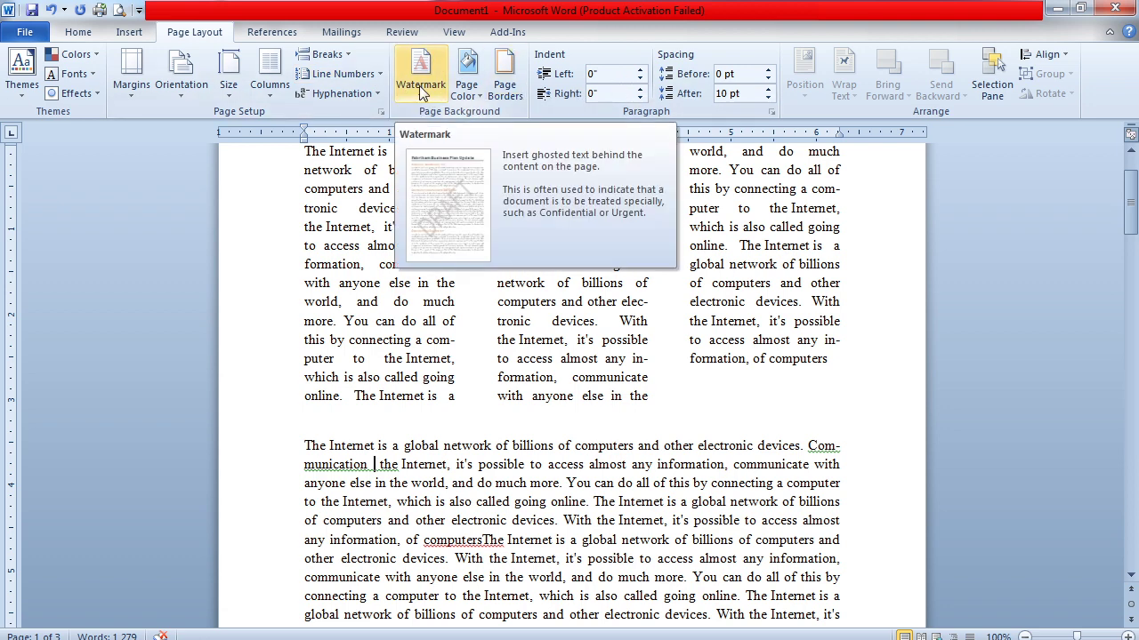
left_click(342, 61)
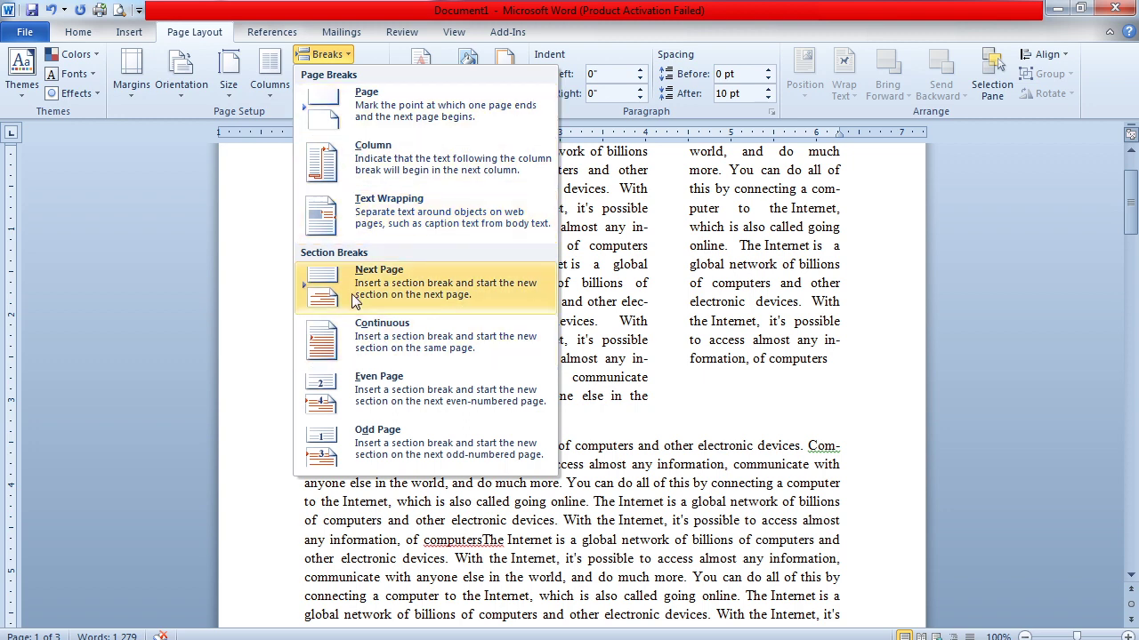
left_click(725, 351)
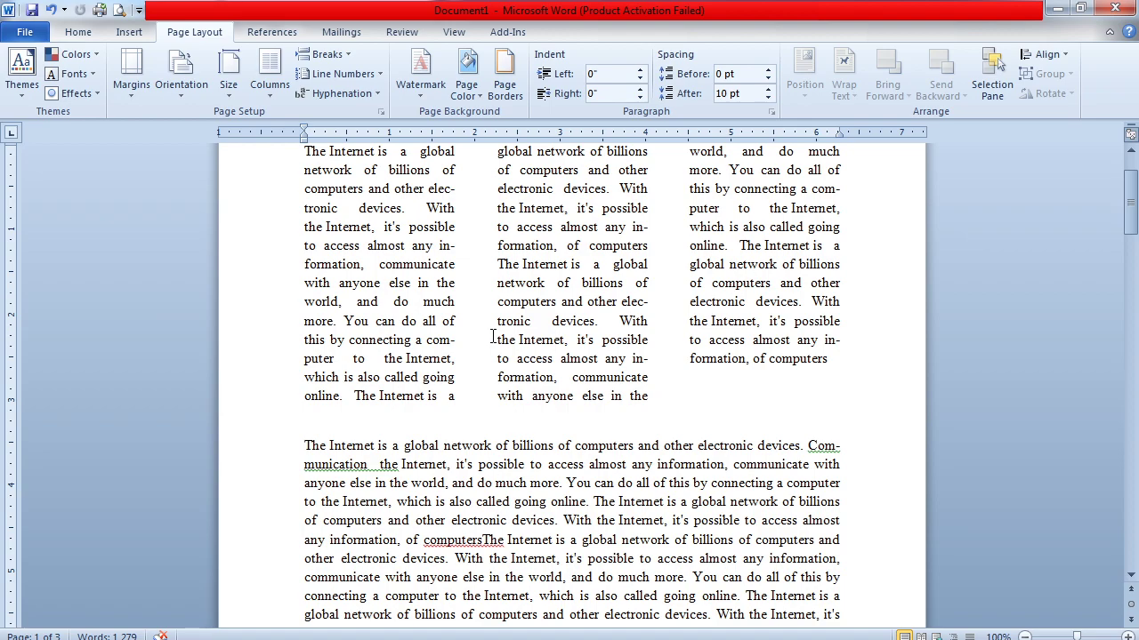
key("alt+Tab")
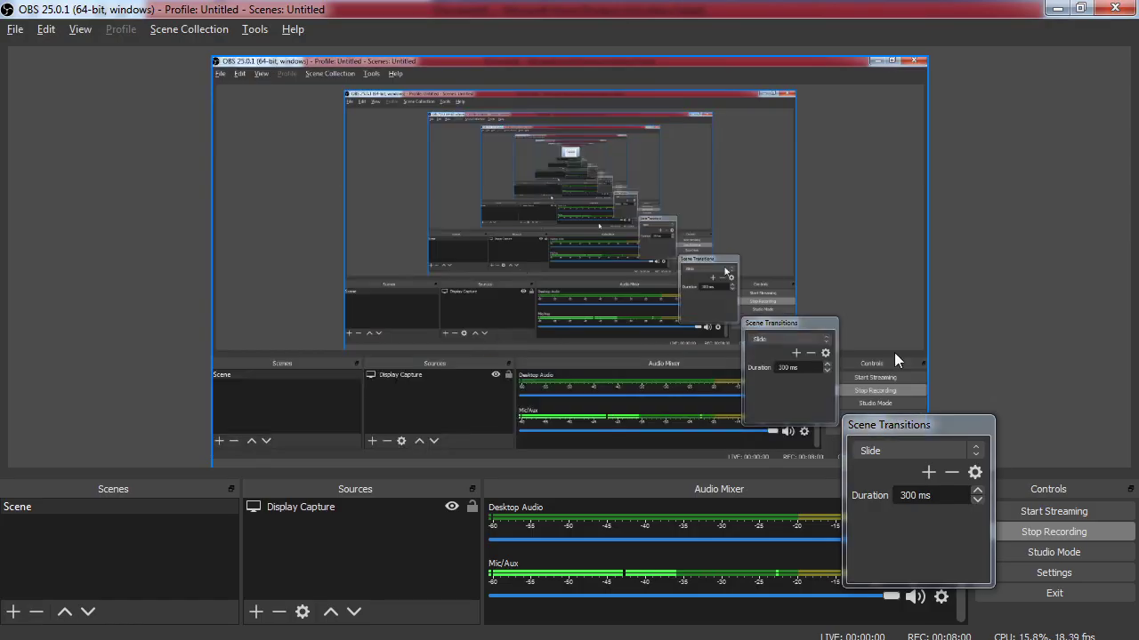